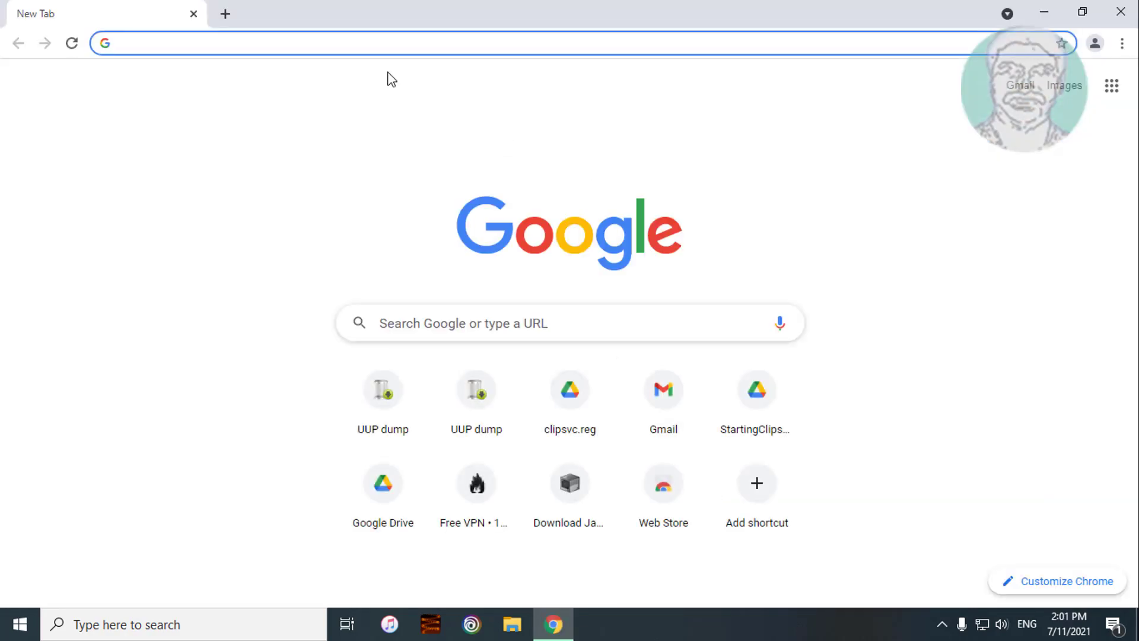
- Search Google for 'eset uninstaller tool' to find ESET's KB2289 uninstall article
click(290, 36)
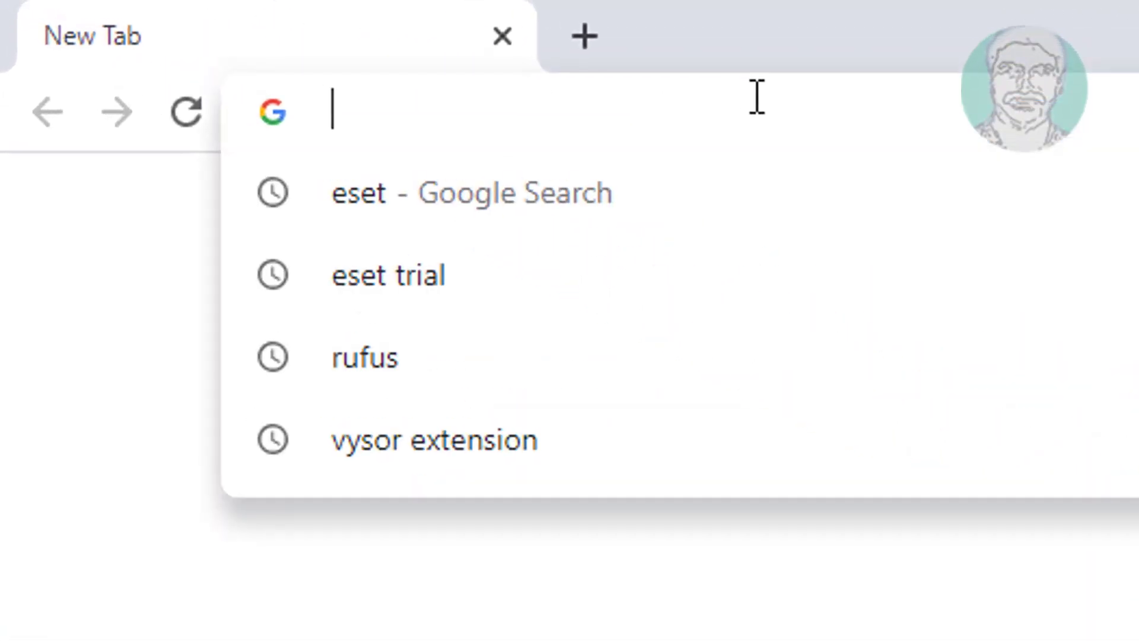
text(eset )
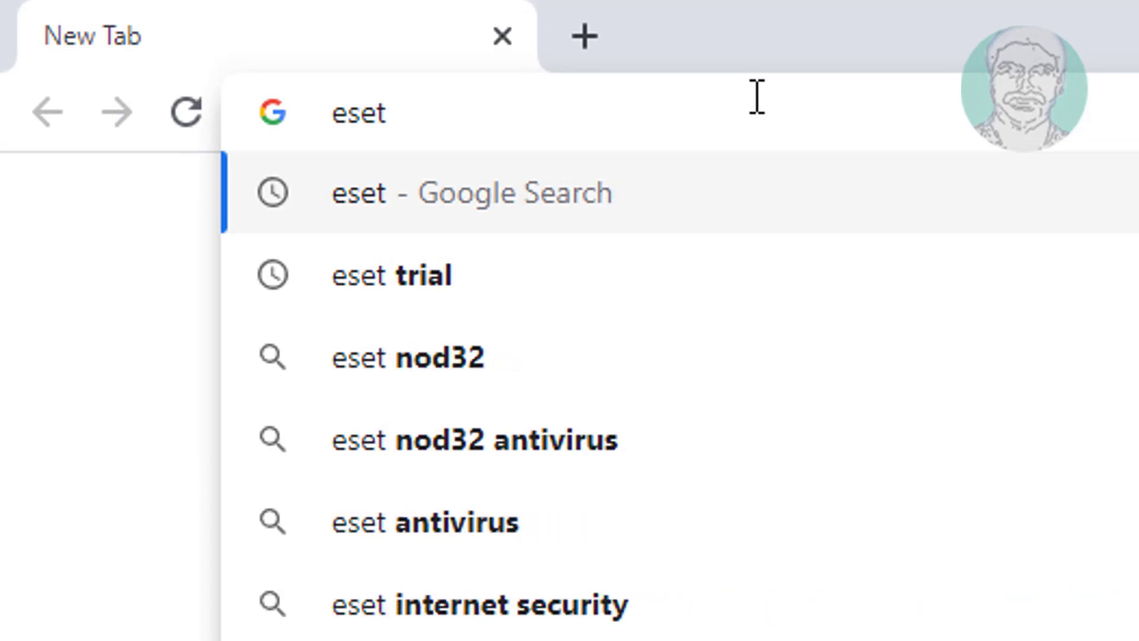
text(uninstaller)
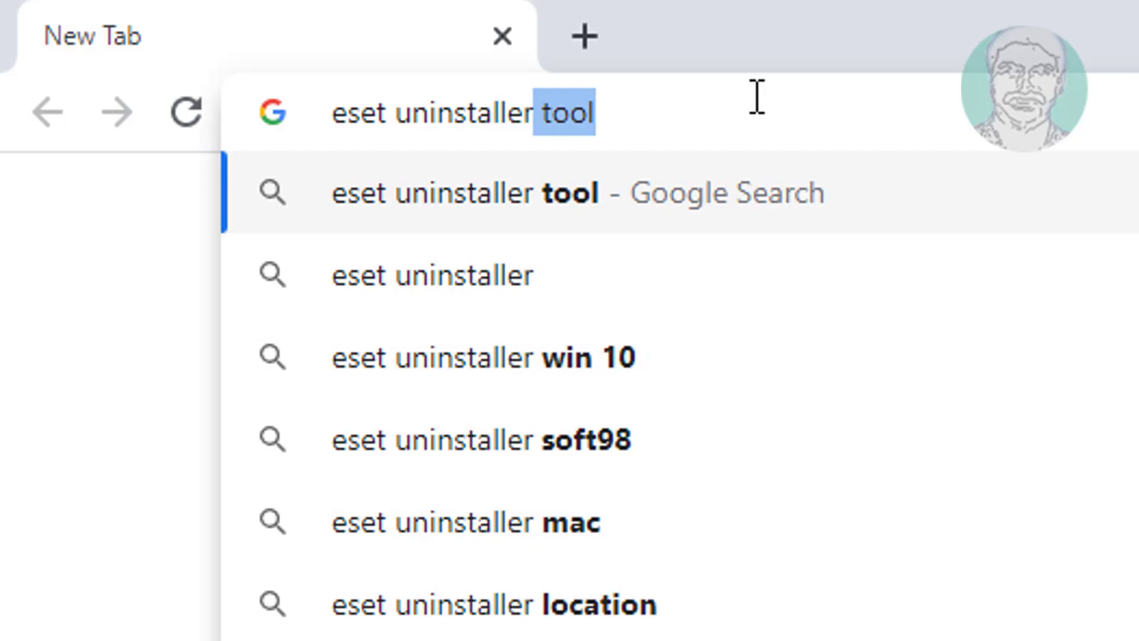
text( tool)
key(Return)
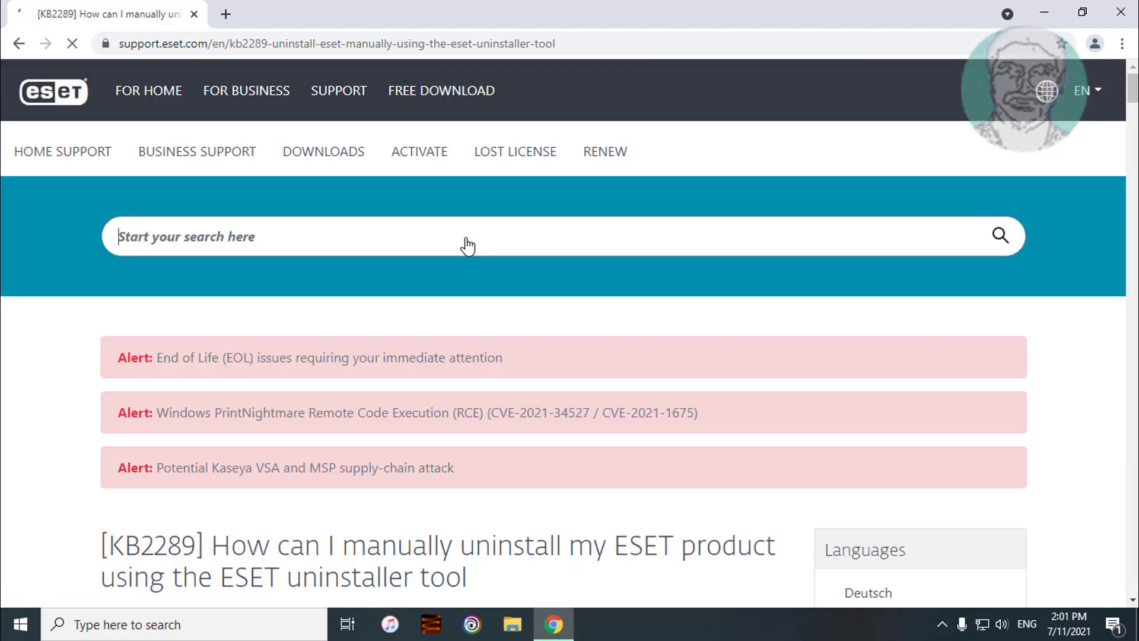
- Download the ESET Uninstaller from the Solution steps of the KB2289 article
scroll(527, 403, down, 7)
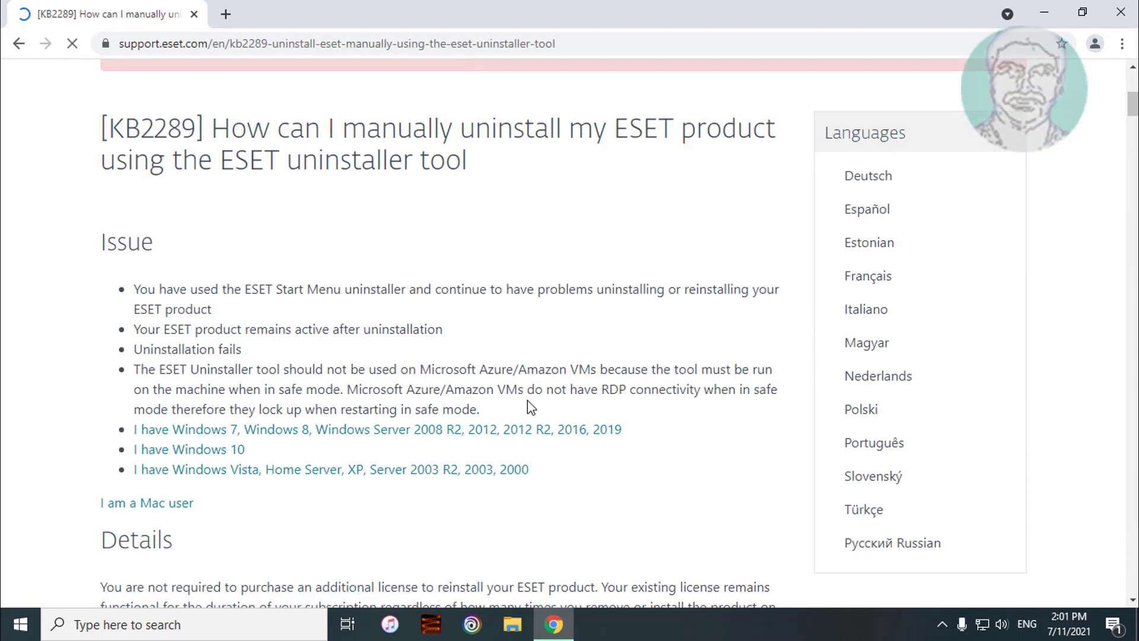
scroll(530, 407, down, 5)
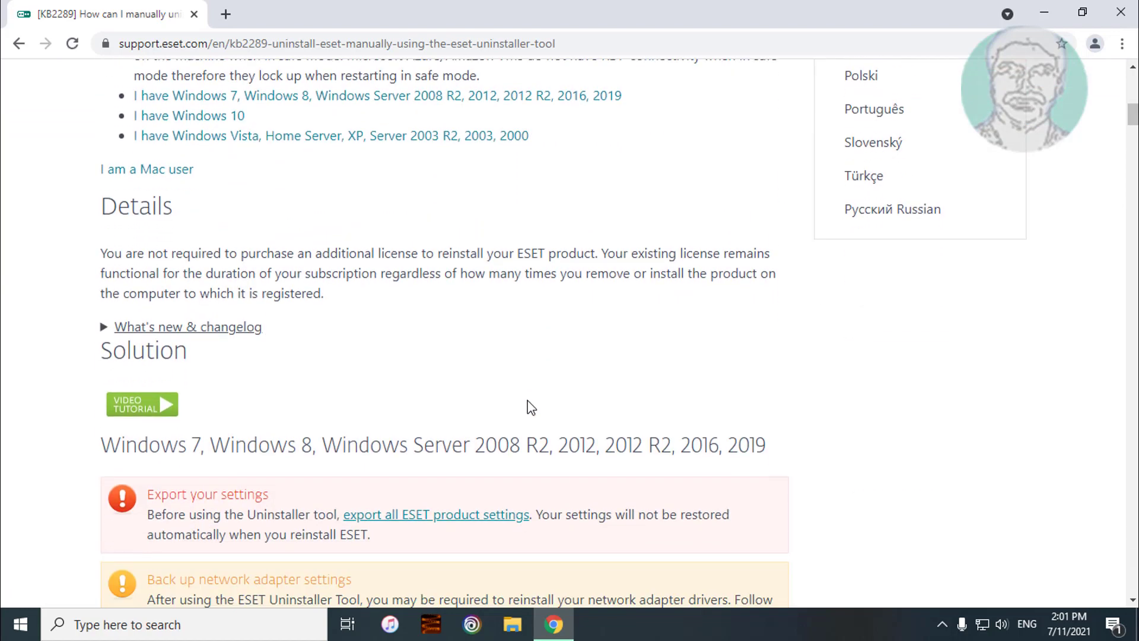
scroll(531, 407, down, 4)
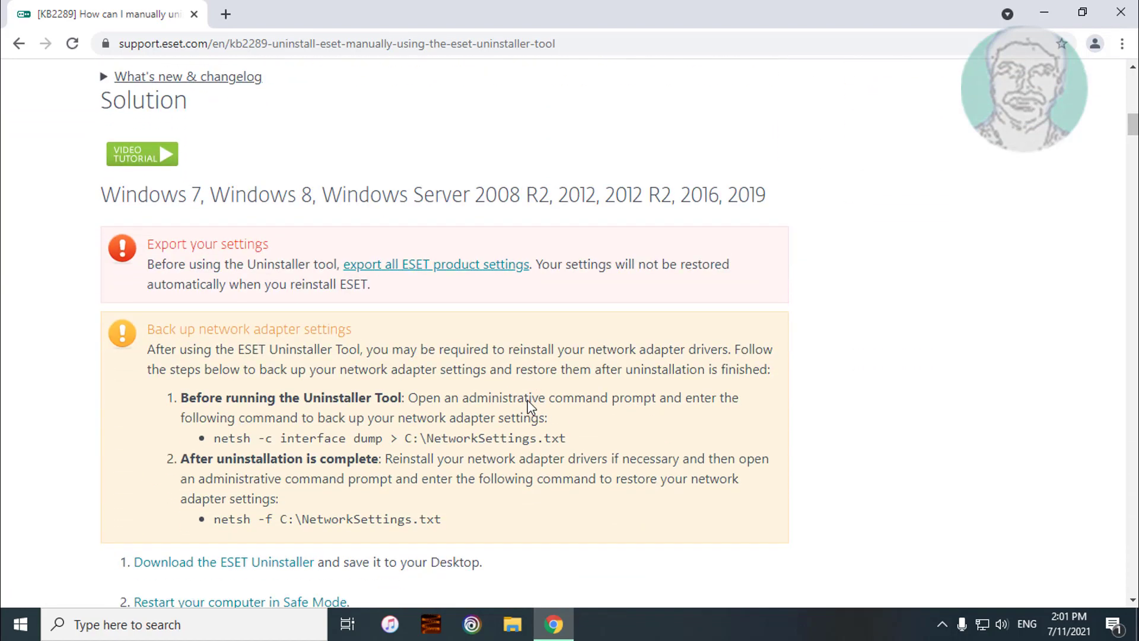
scroll(529, 400, down, 3)
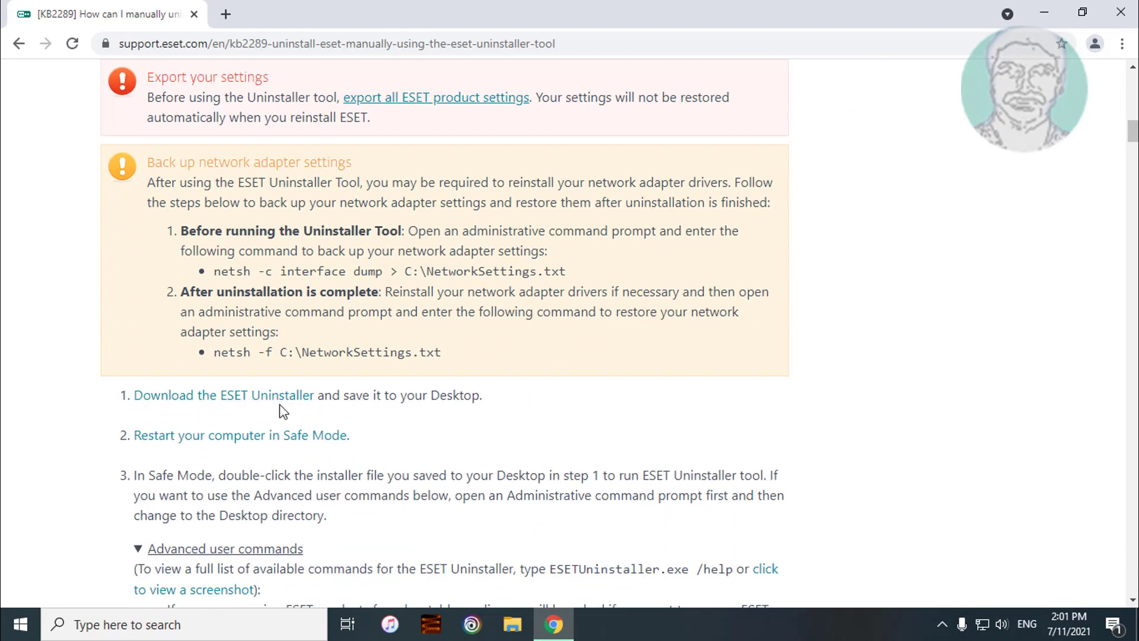
click(260, 398)
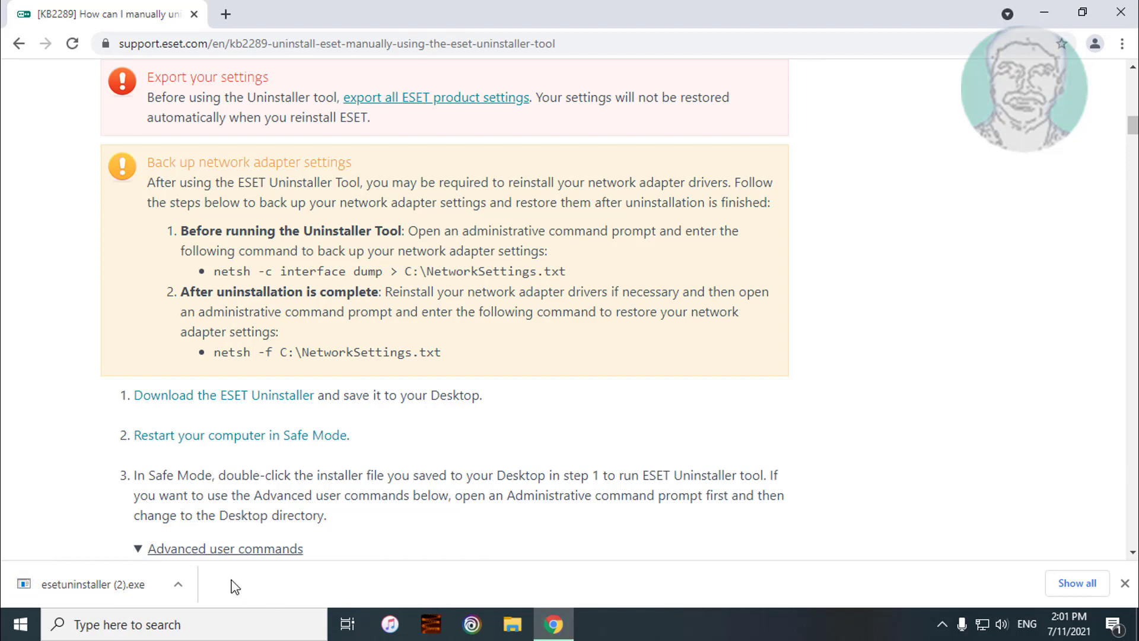
- Find esetuninstaller (2).exe in the Downloads folder, copy it, and close the folder
click(178, 583)
click(231, 538)
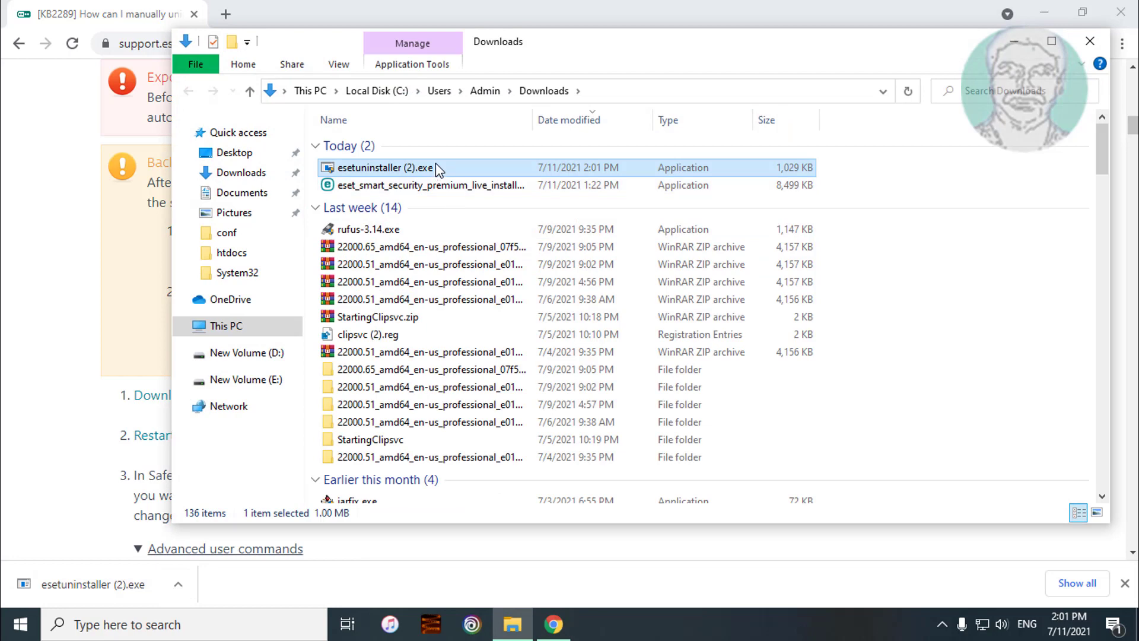
right_click(413, 169)
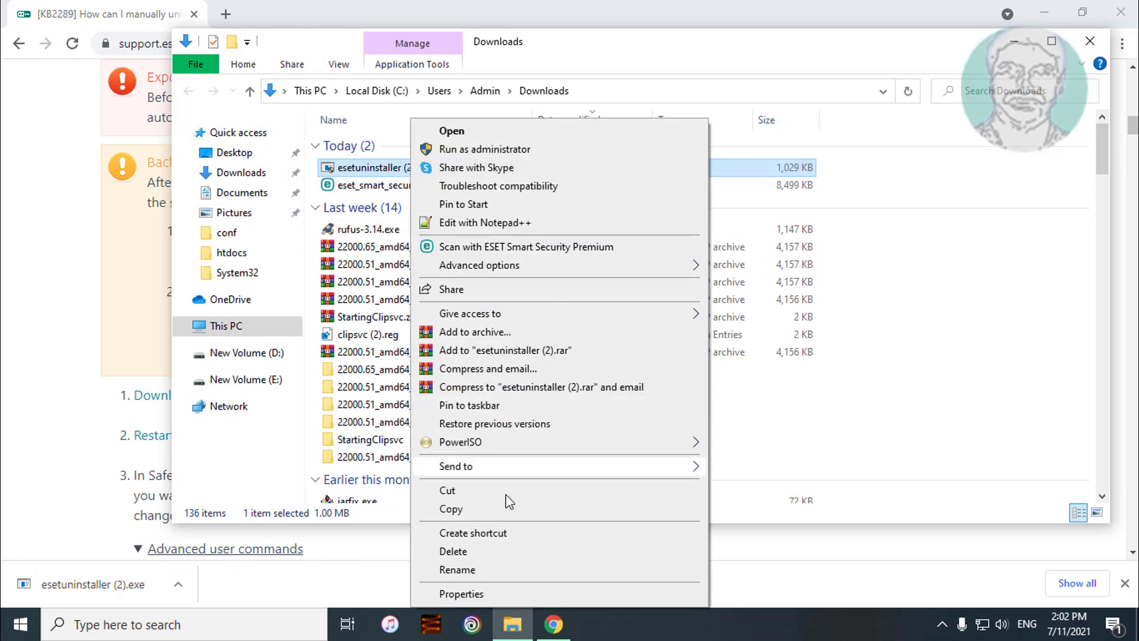
click(473, 509)
click(1087, 43)
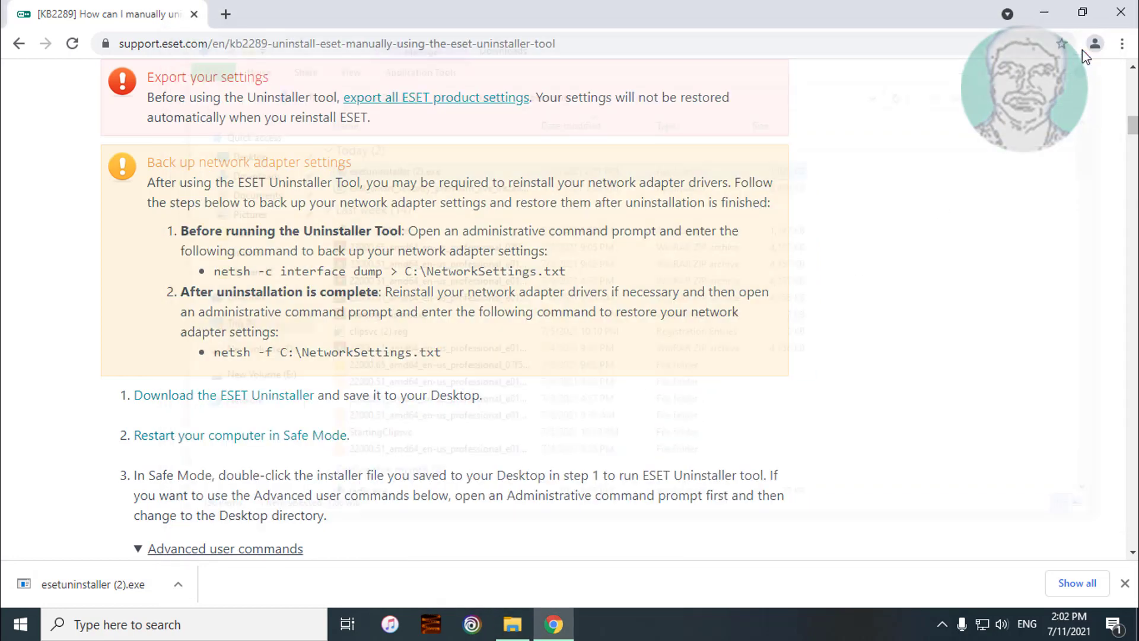
- Minimize Chrome and paste esetuninstaller (2).exe onto the desktop
click(1044, 12)
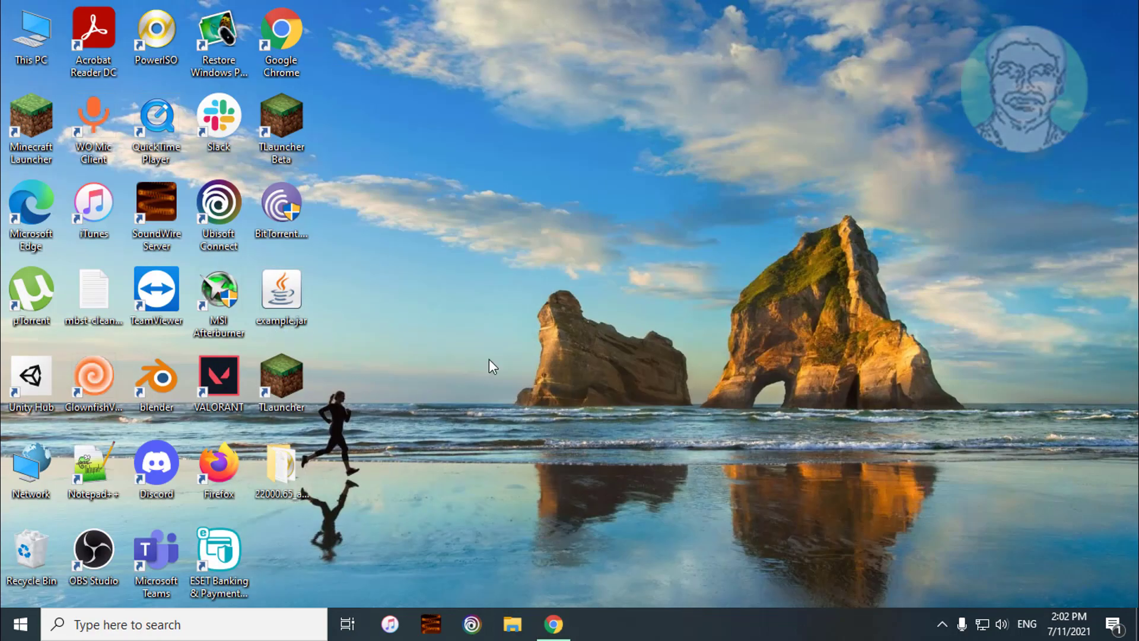
right_click(437, 350)
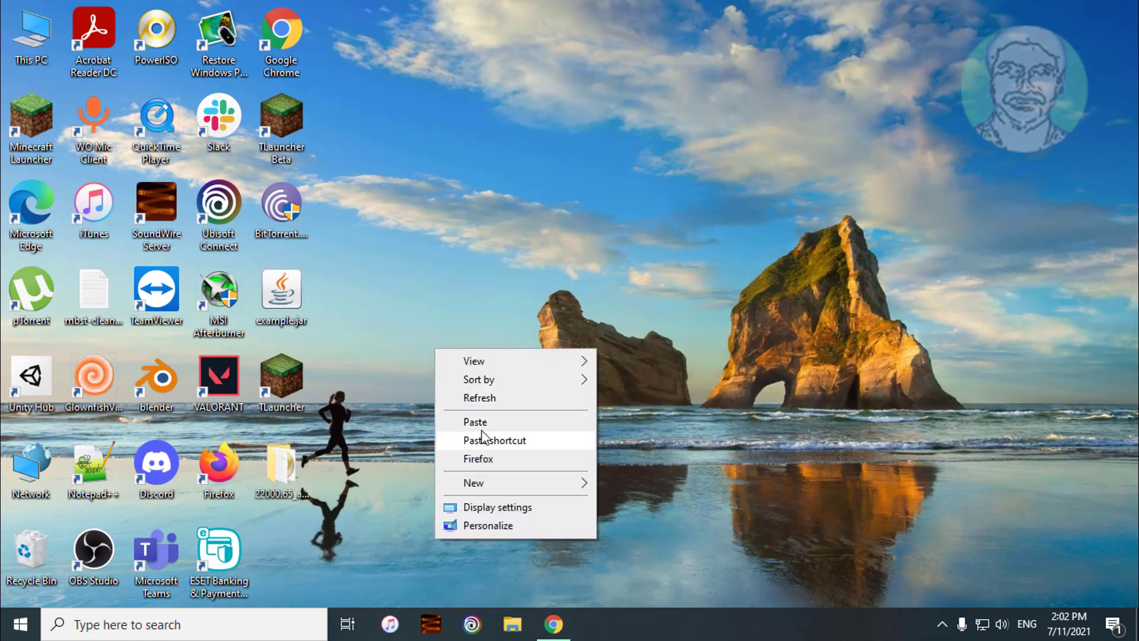
click(482, 425)
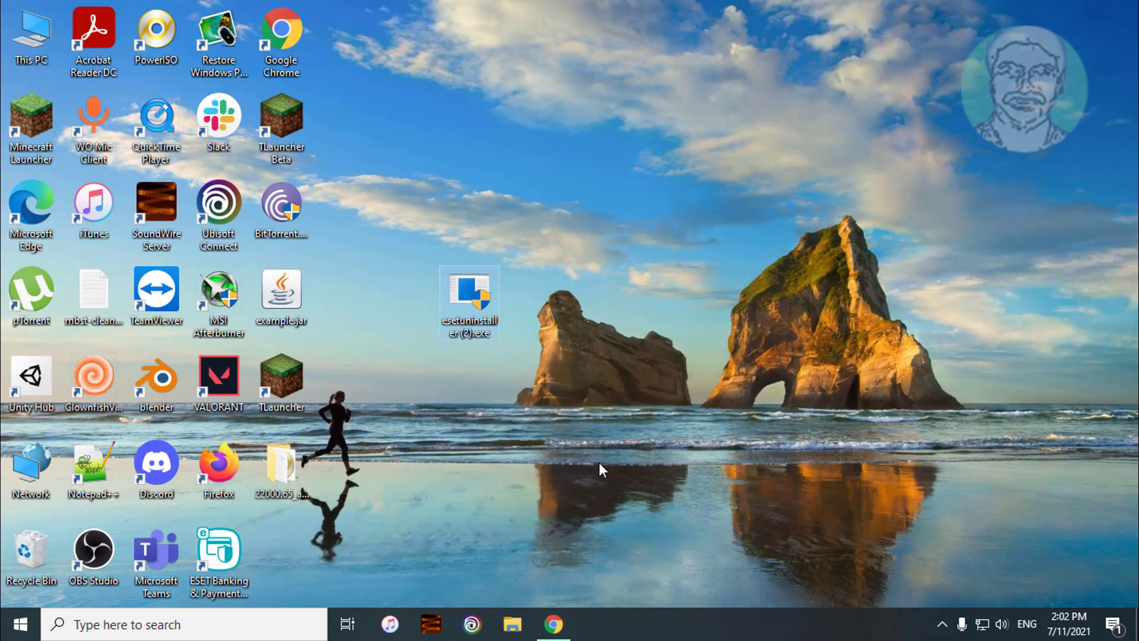
- Open System Configuration through a Windows search for msconfig
click(126, 630)
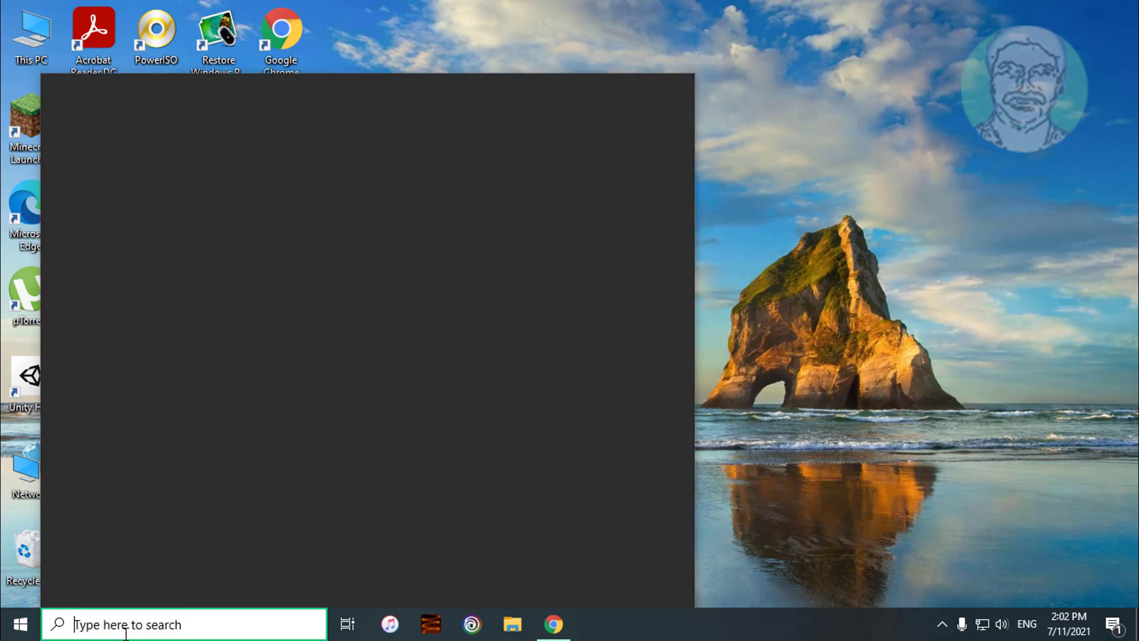
text(msconfig)
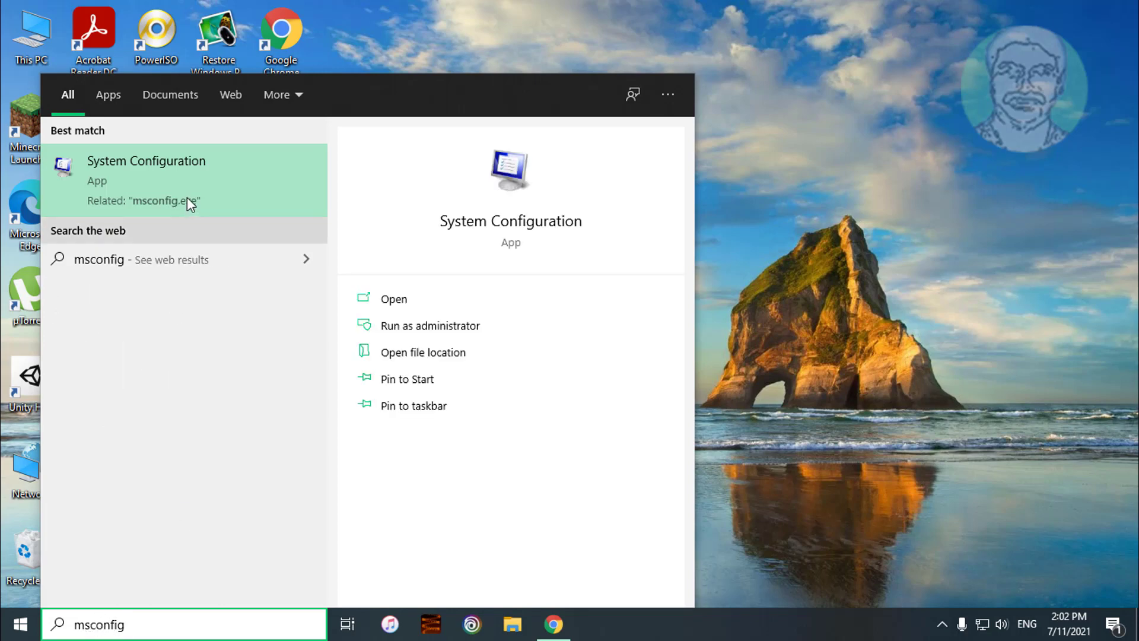
click(180, 172)
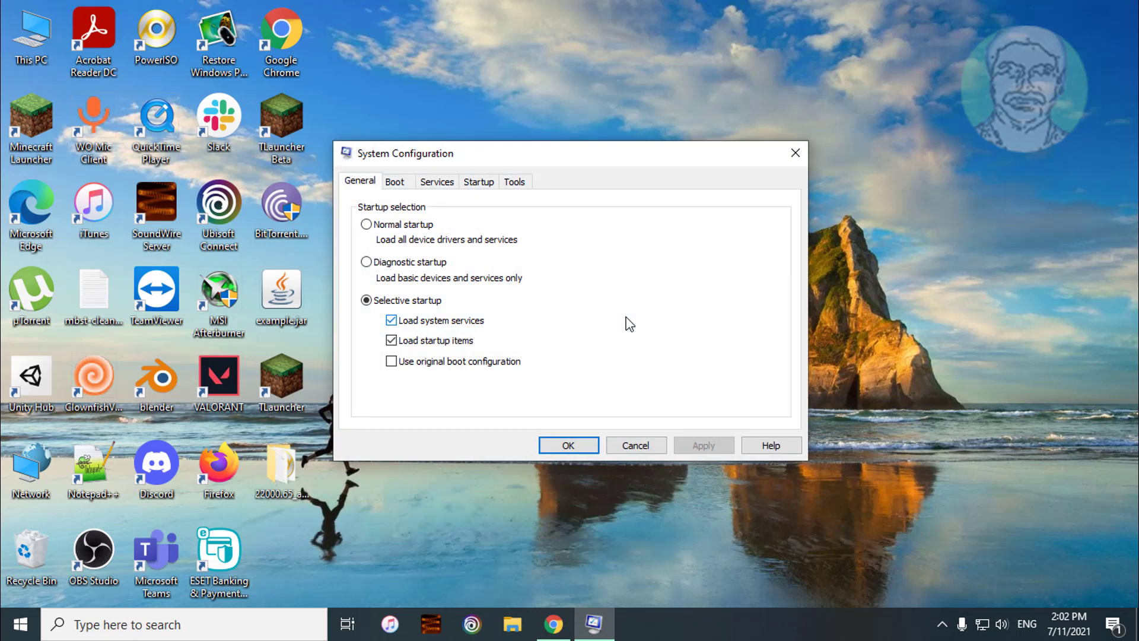
- Enable Safe boot (Minimal) on the Boot tab, apply it, and restart into Safe Mode
click(394, 184)
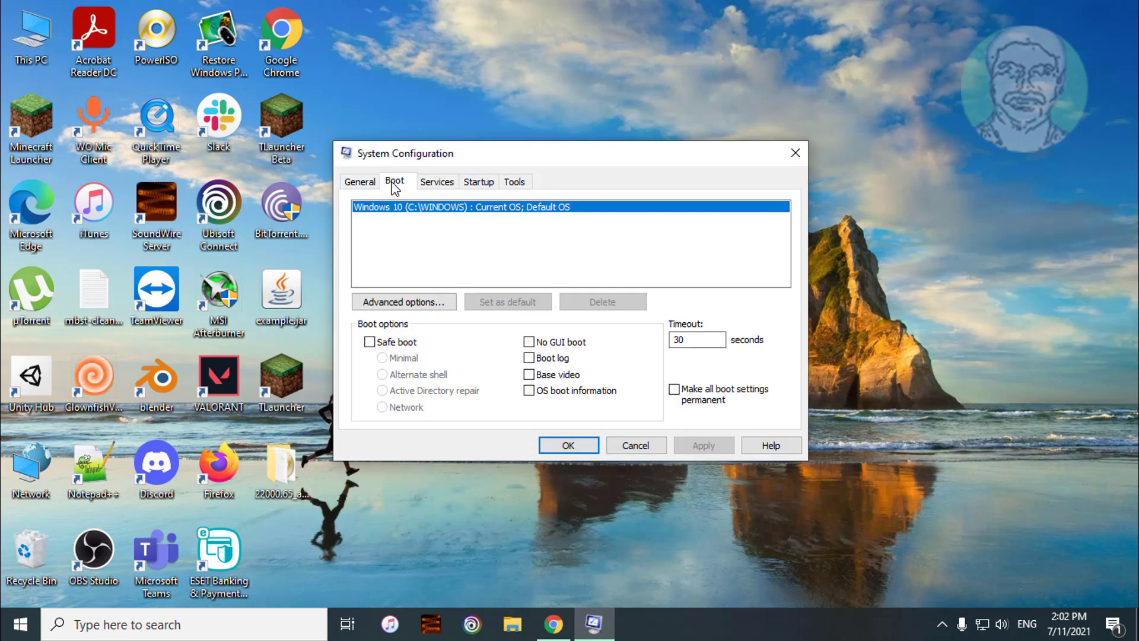
click(371, 343)
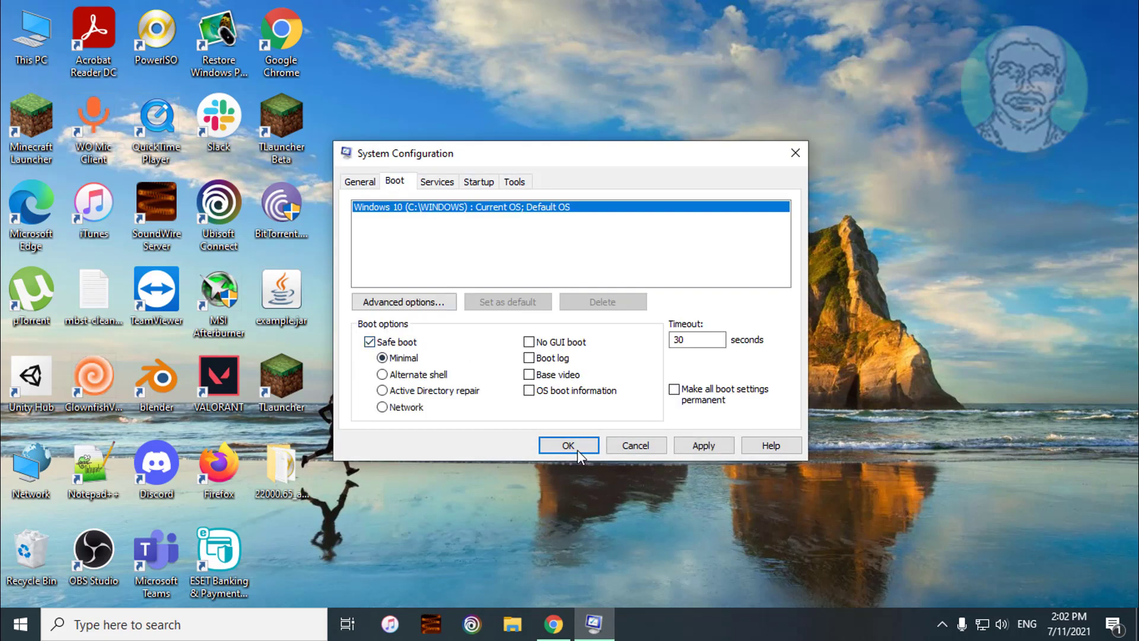
click(713, 447)
click(564, 444)
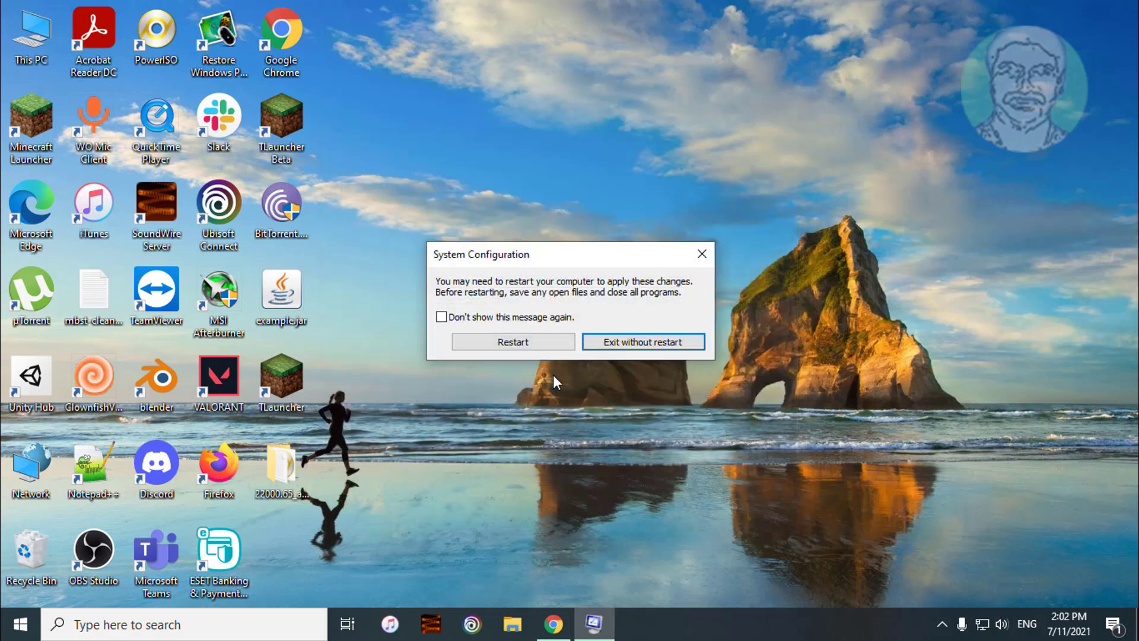
click(533, 342)
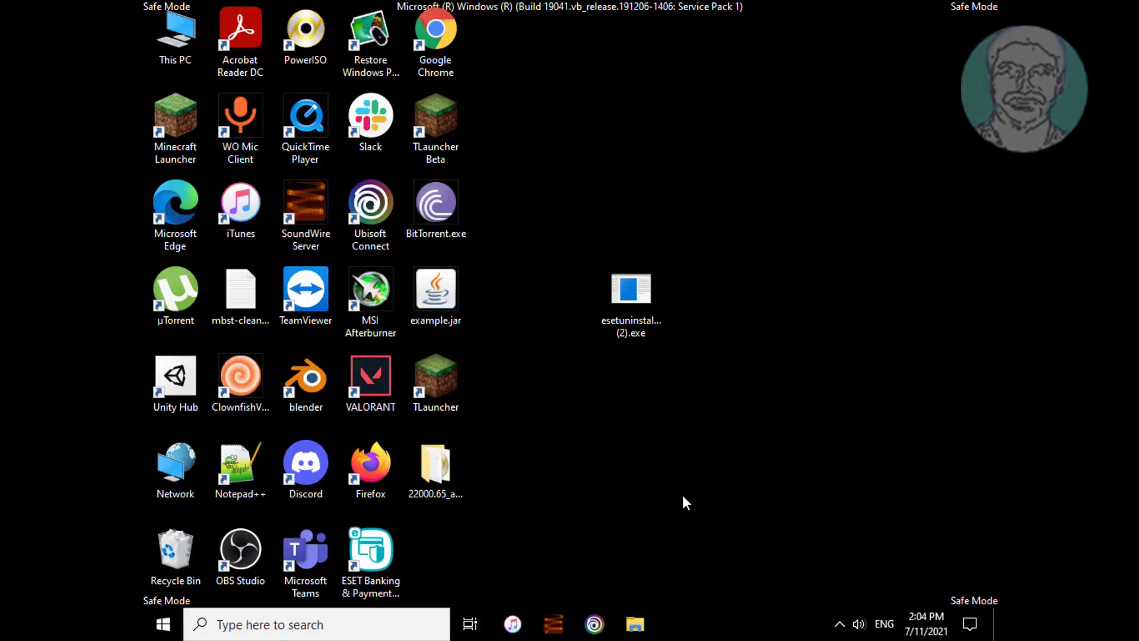
- Run esetuninstaller (2).exe as administrator, allowing it past the SmartScreen warning
double_click(630, 270)
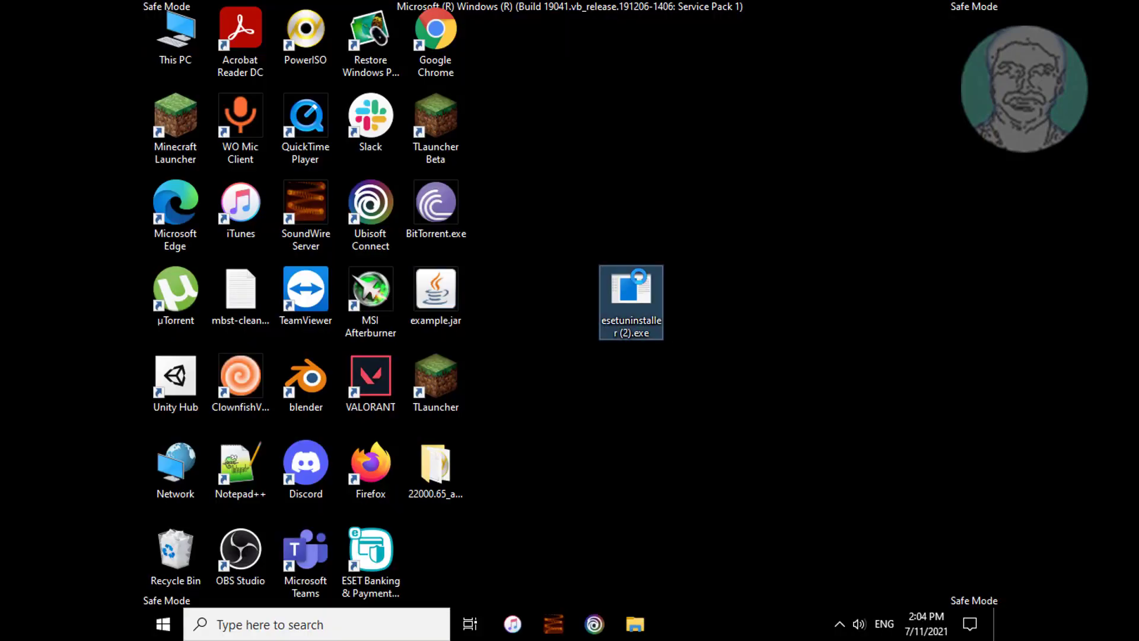
right_click(638, 299)
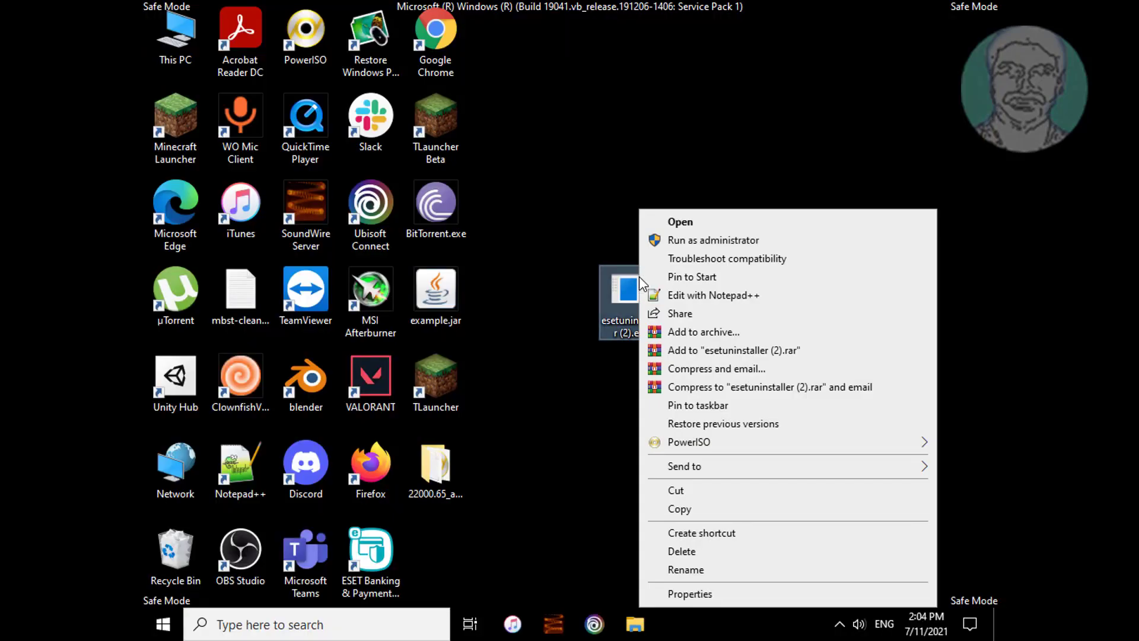
click(710, 241)
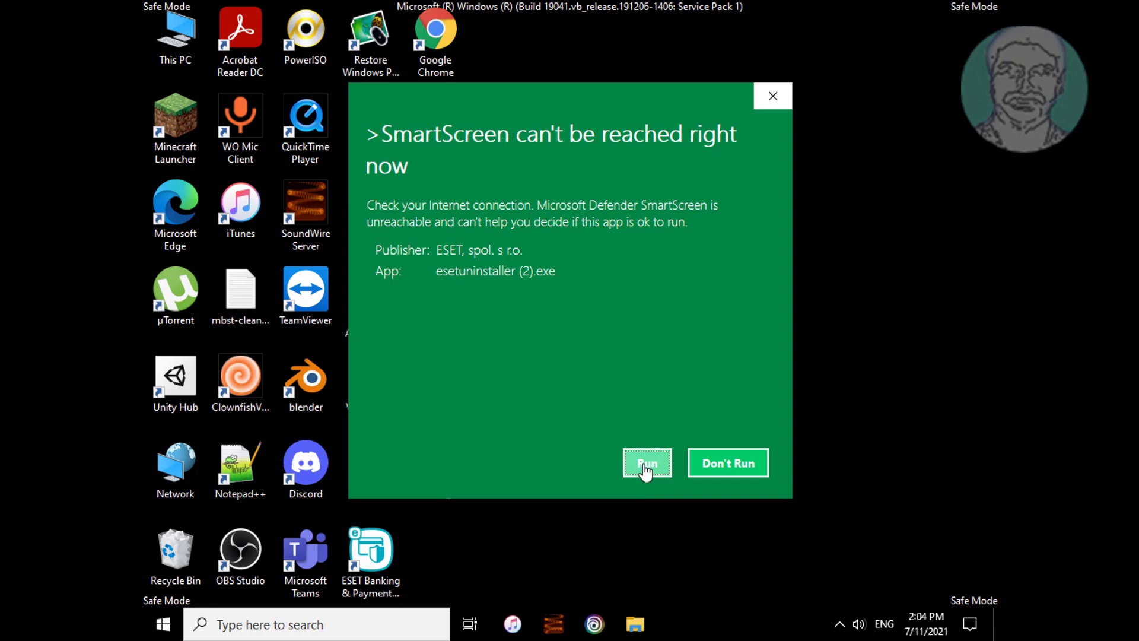
click(646, 463)
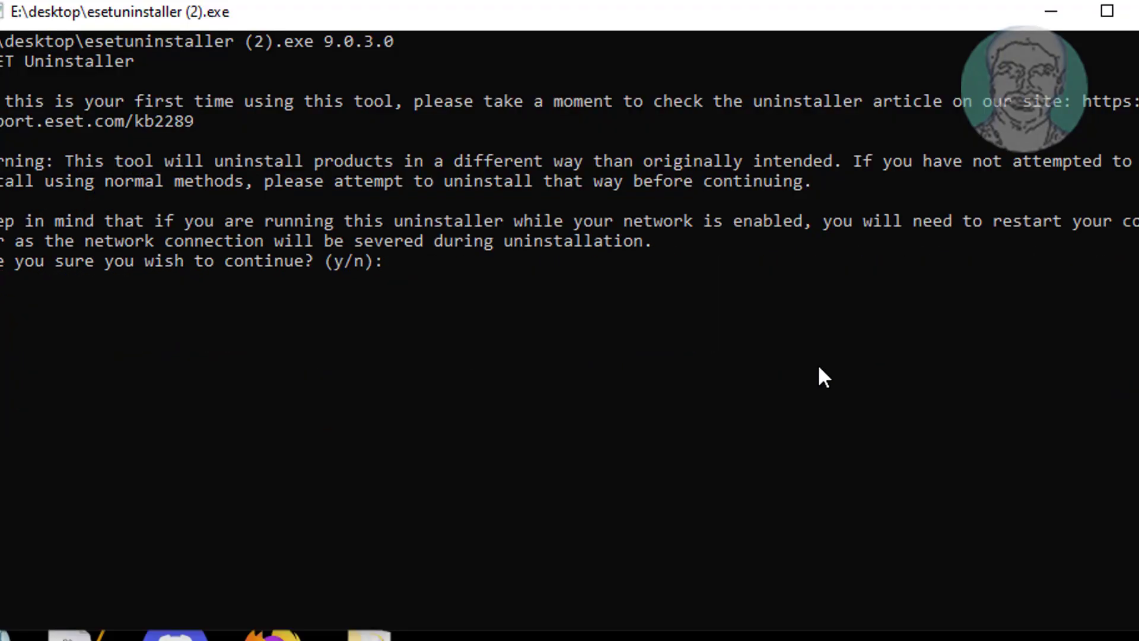
- Answer y, select product 1 (ESET Smart Security Premium), confirm removal with y, then exit
text(y)
key(Return)
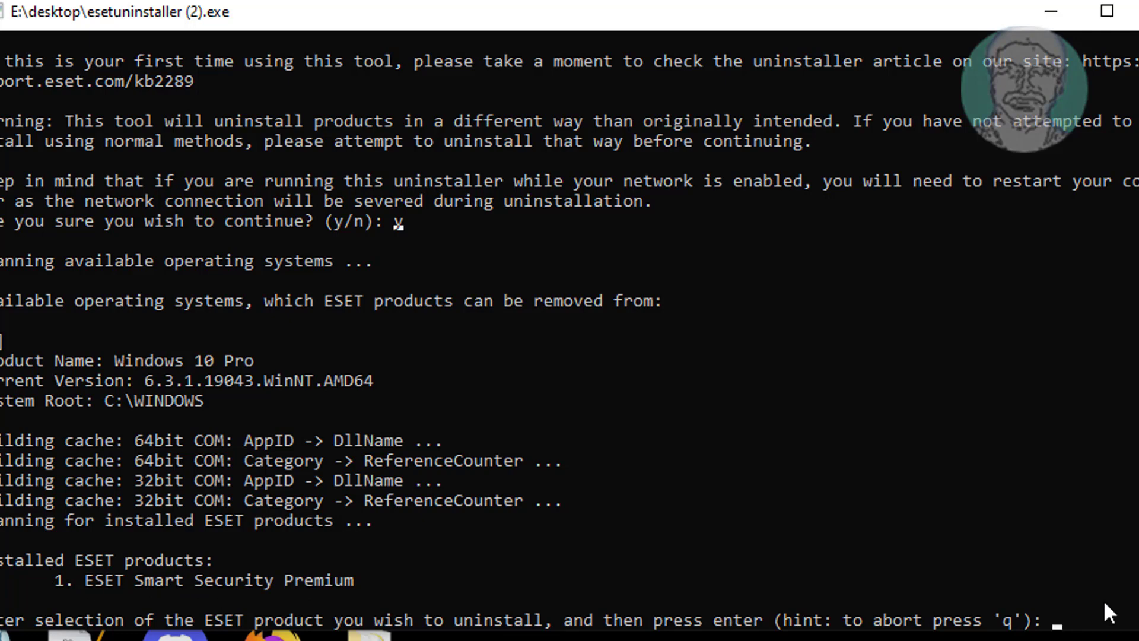
text(1)
key(Return)
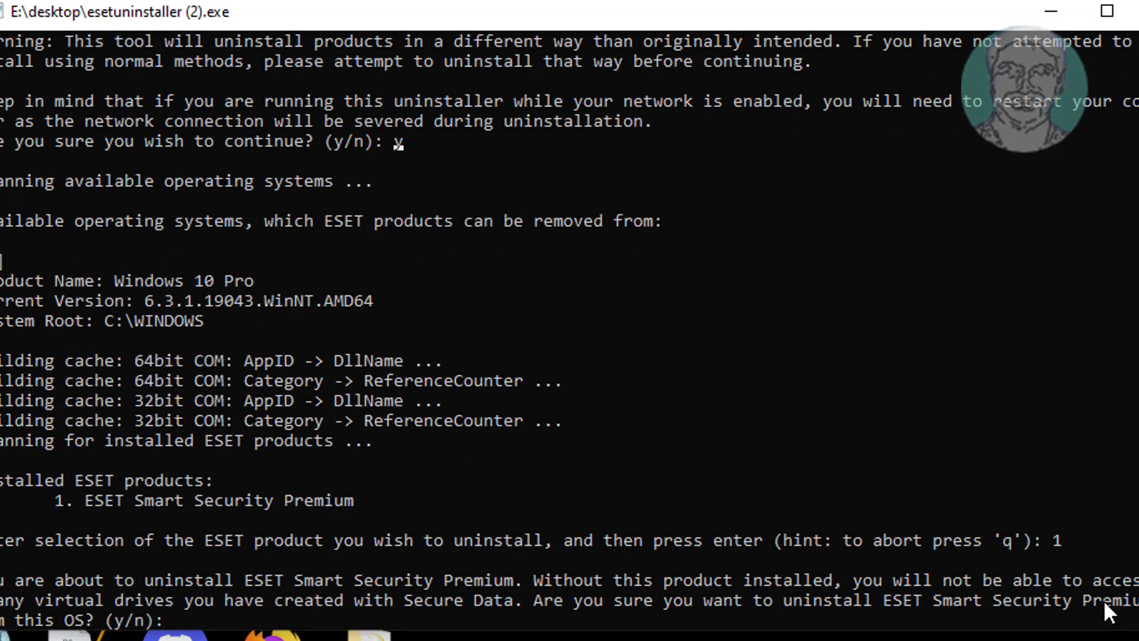
text(y)
key(Return)
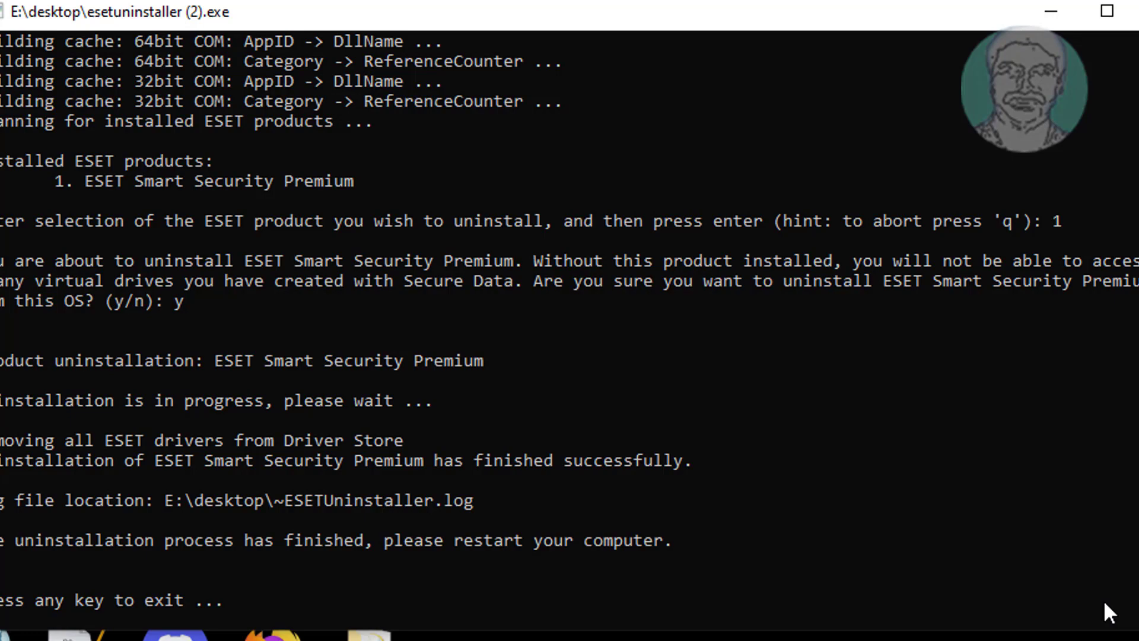
key(Return)
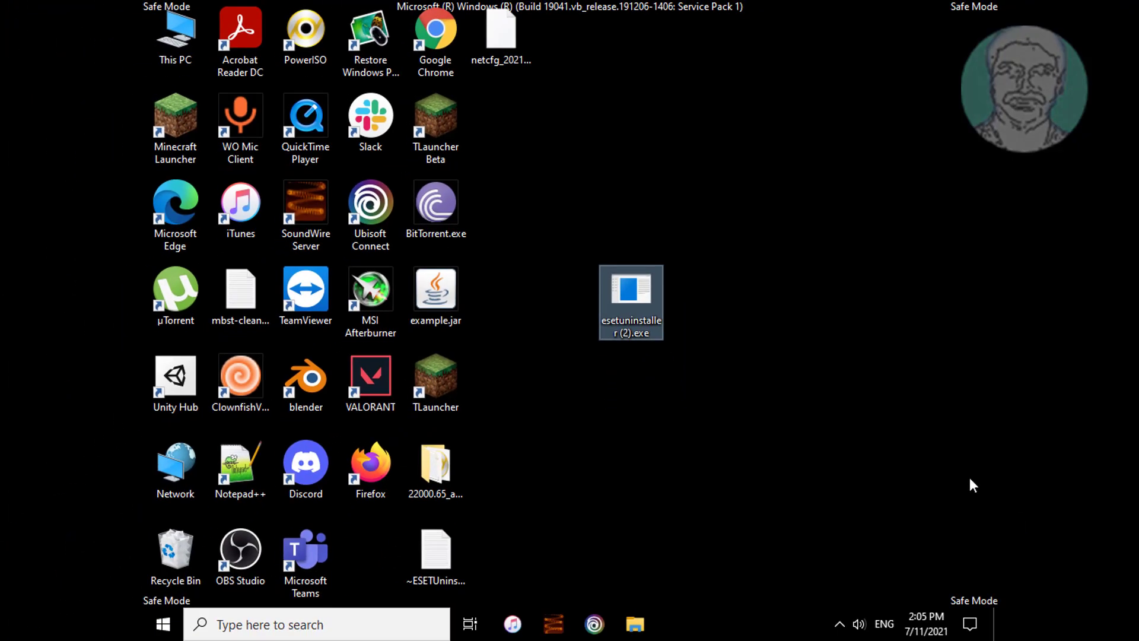
- Deselect the uninstaller file and search Windows for msconfig
click(777, 511)
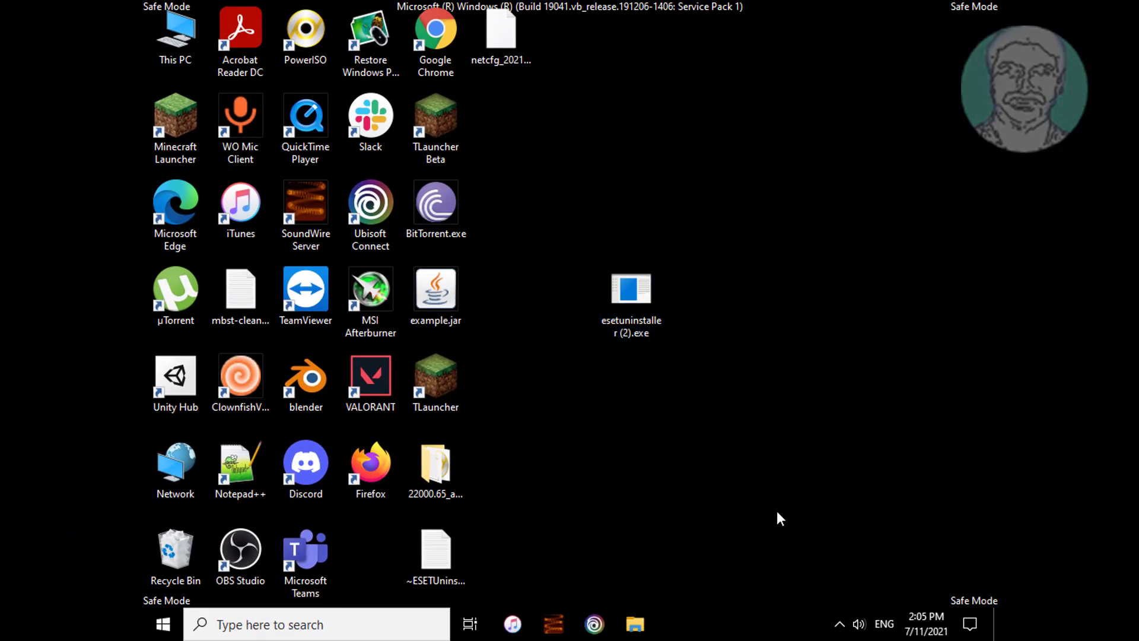
click(268, 624)
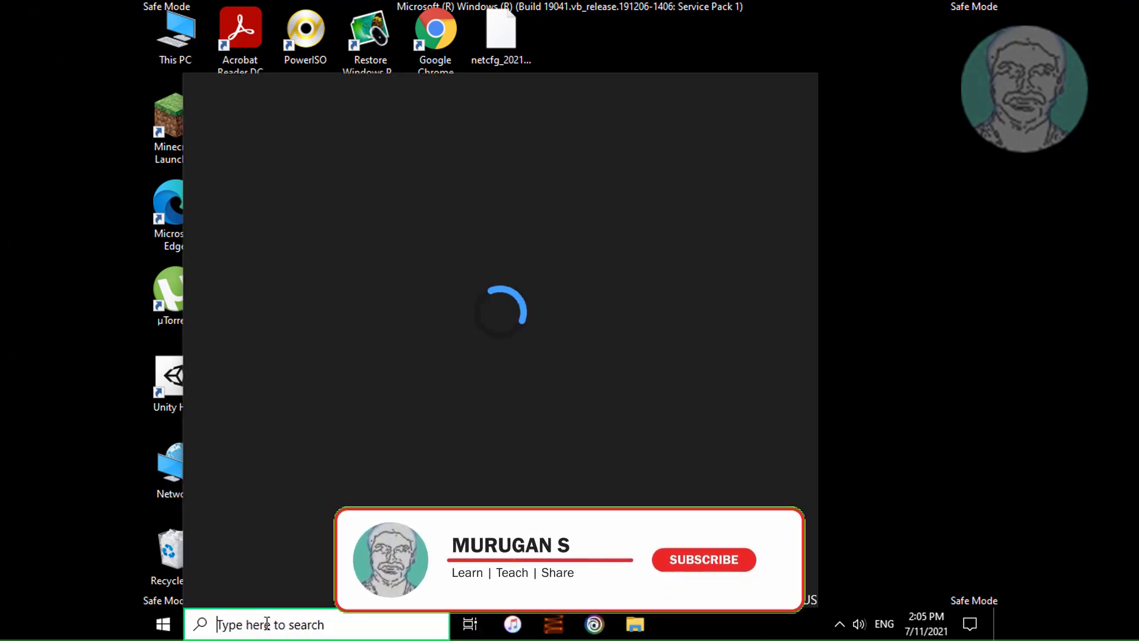
text(msconfi)
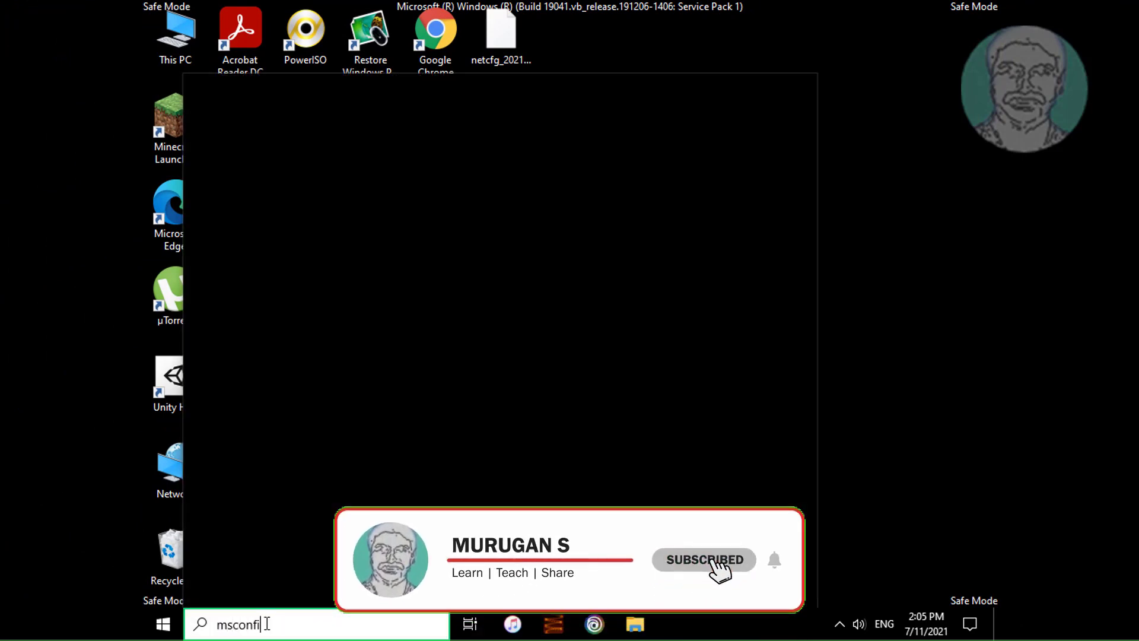
text(g)
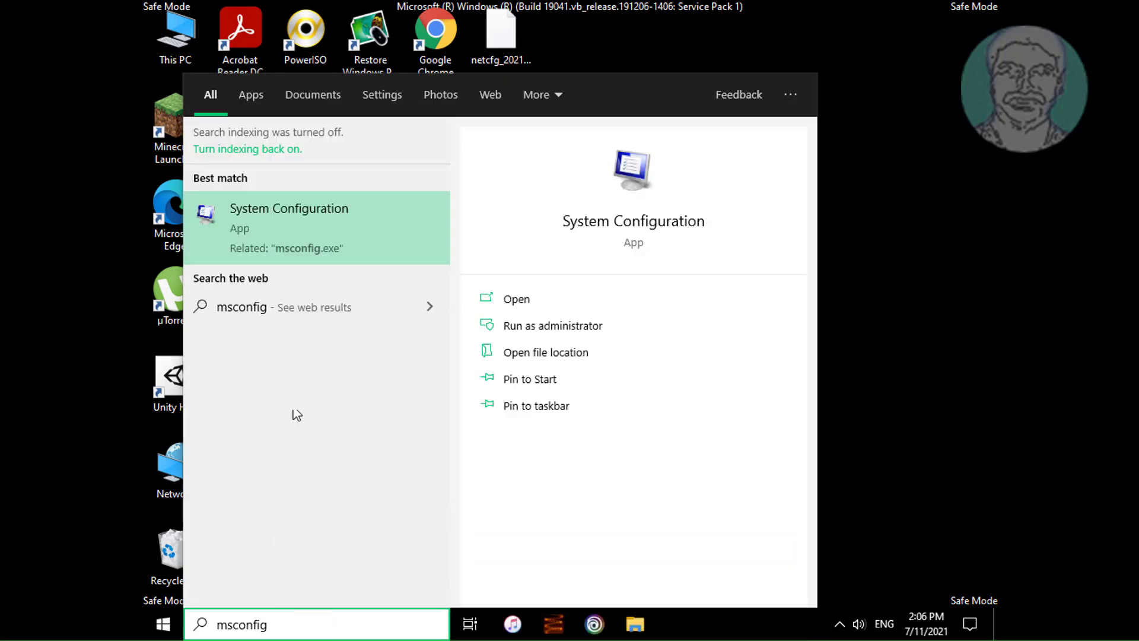
- Uncheck Safe boot on the Boot tab, apply and save, then restart normally
click(307, 226)
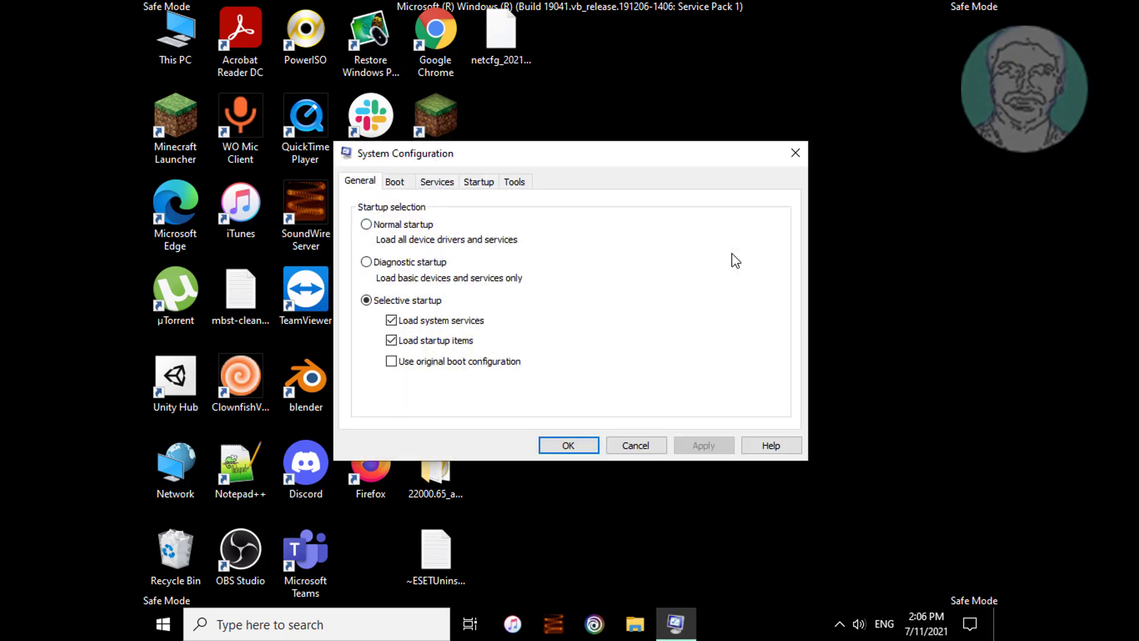
click(394, 187)
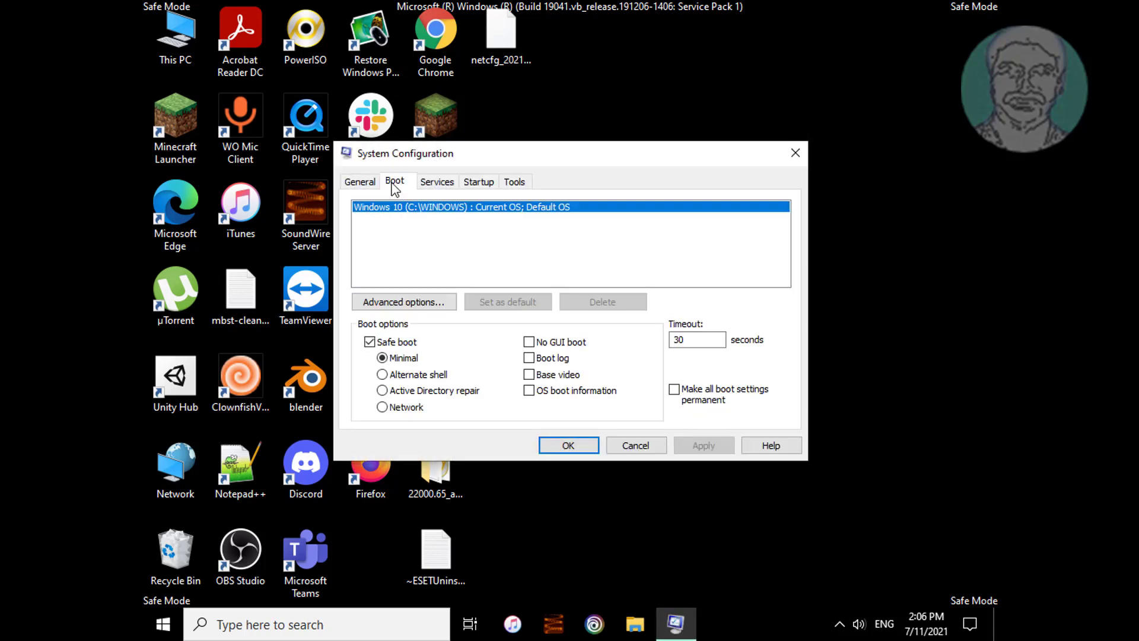
click(370, 343)
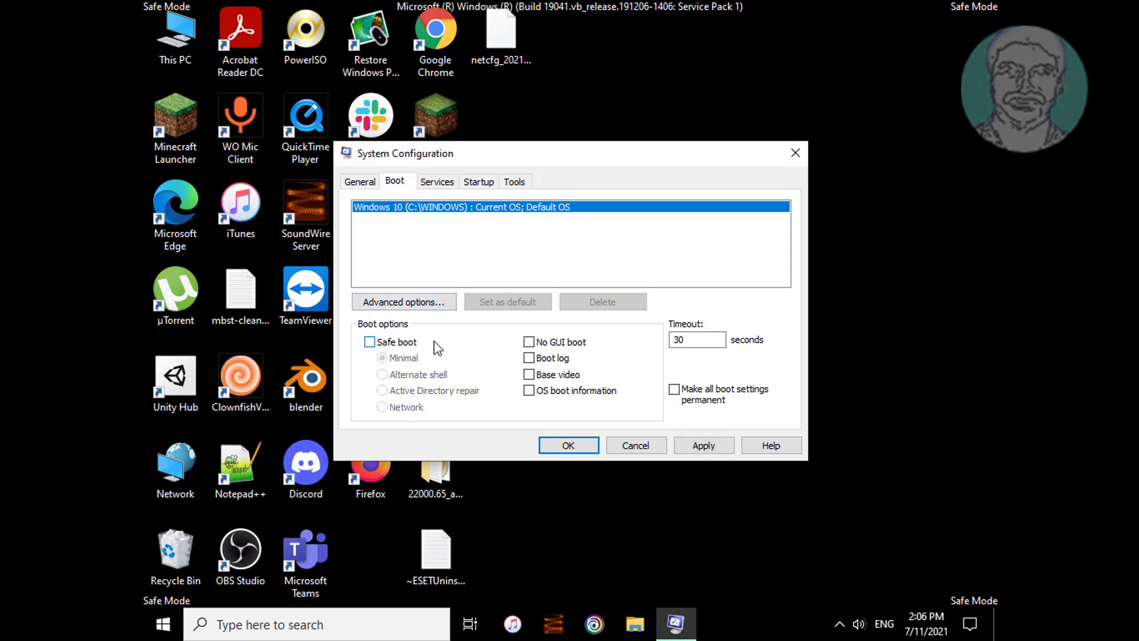
click(691, 445)
click(575, 450)
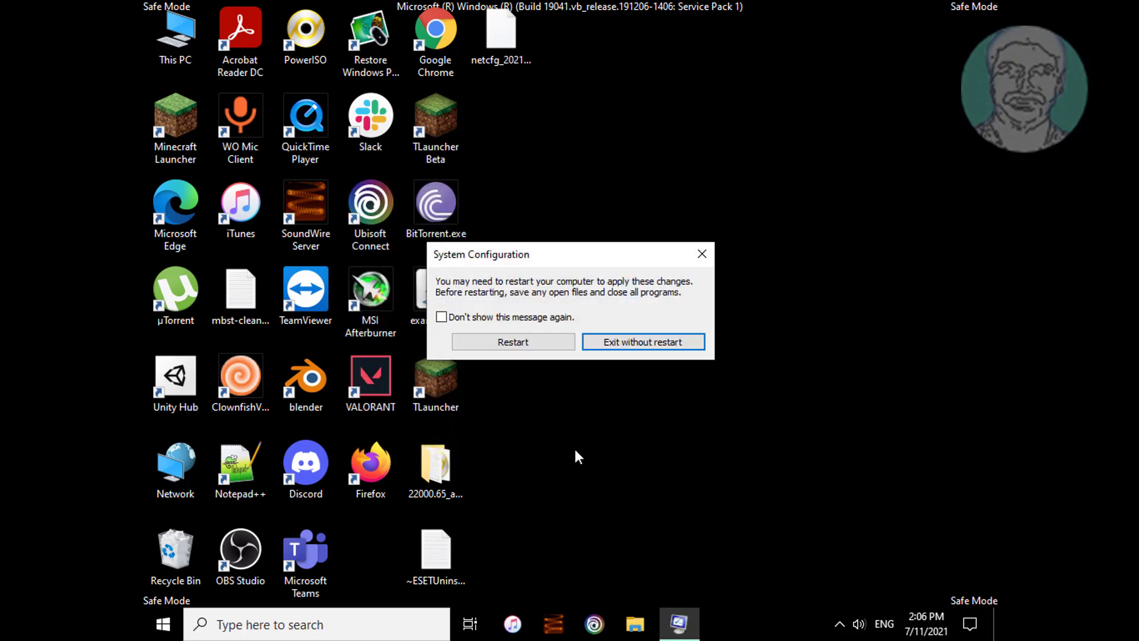
click(519, 346)
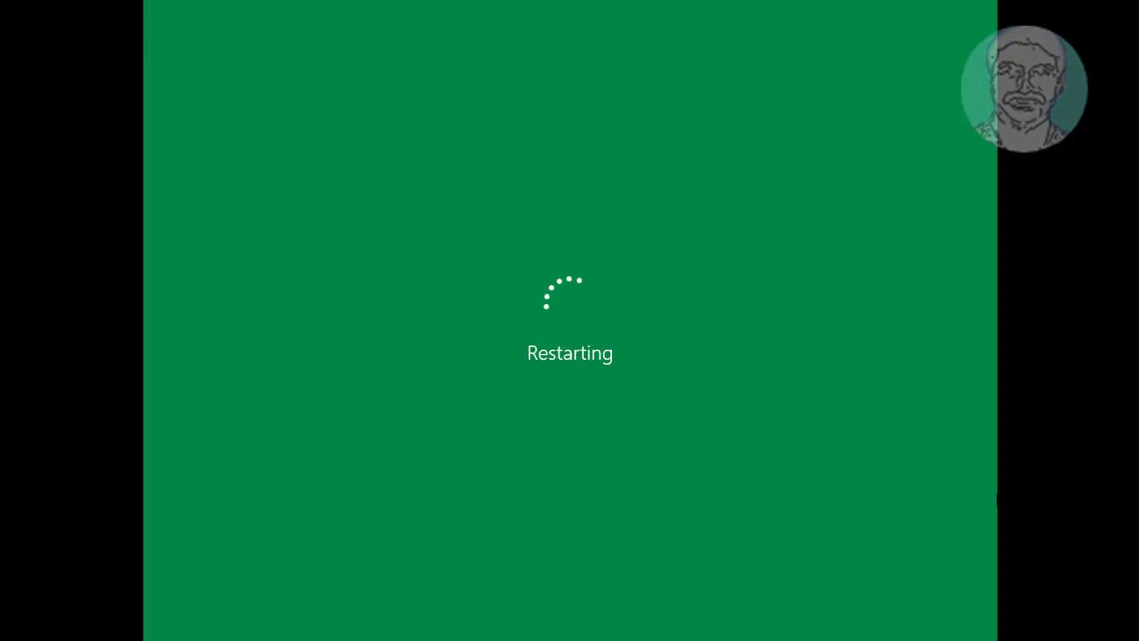